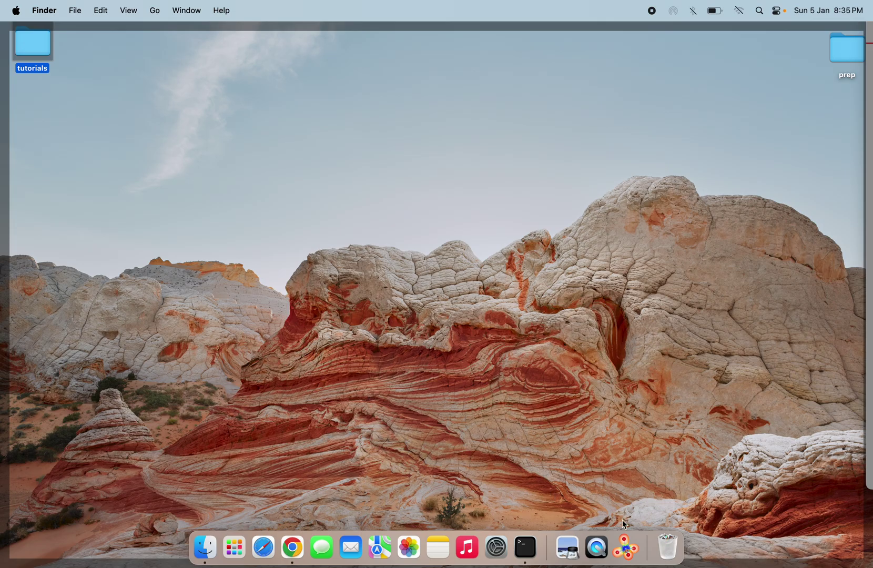
Step: Launch VESTA from the Dock to get its empty main window
{"action": "left_click", "coordinate": [627, 547]}
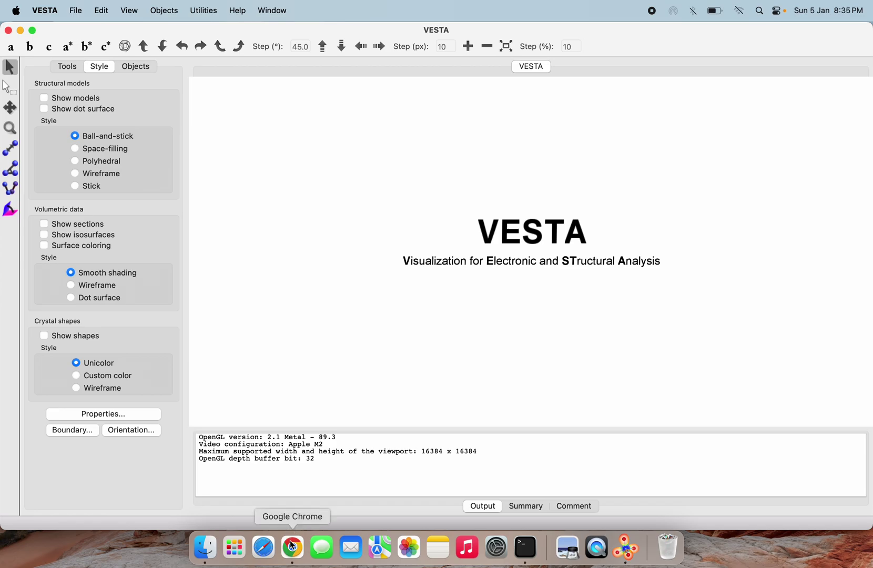
Step: Open POSCAR from the tutorials folder and zoom in on the 12-atom V–N structure
{"action": "left_click", "coordinate": [76, 14]}
{"action": "left_click", "coordinate": [82, 63]}
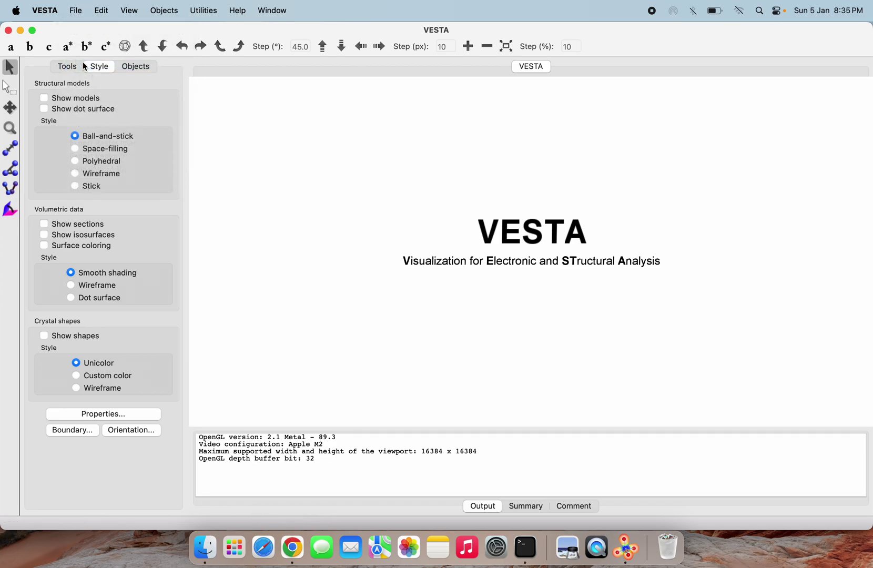
{"action": "left_click", "coordinate": [314, 177]}
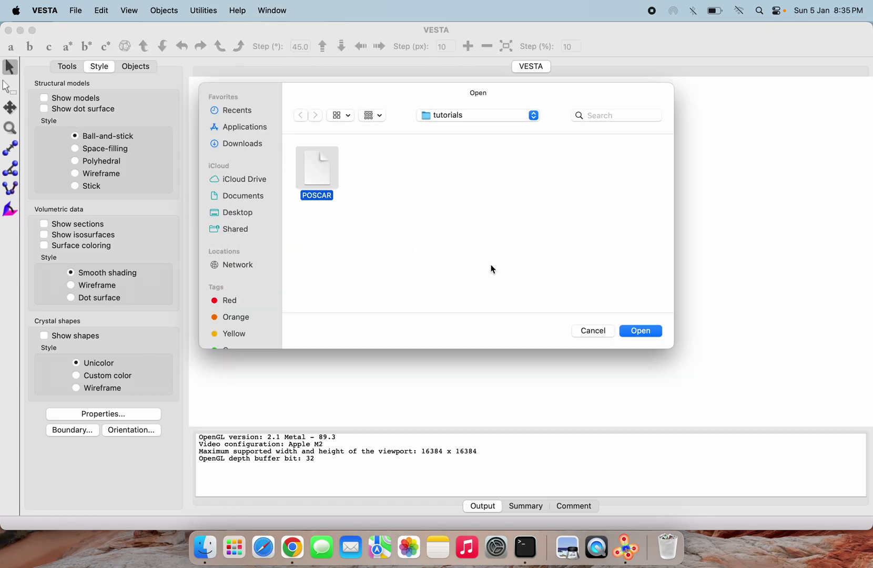
{"action": "left_click", "coordinate": [649, 333]}
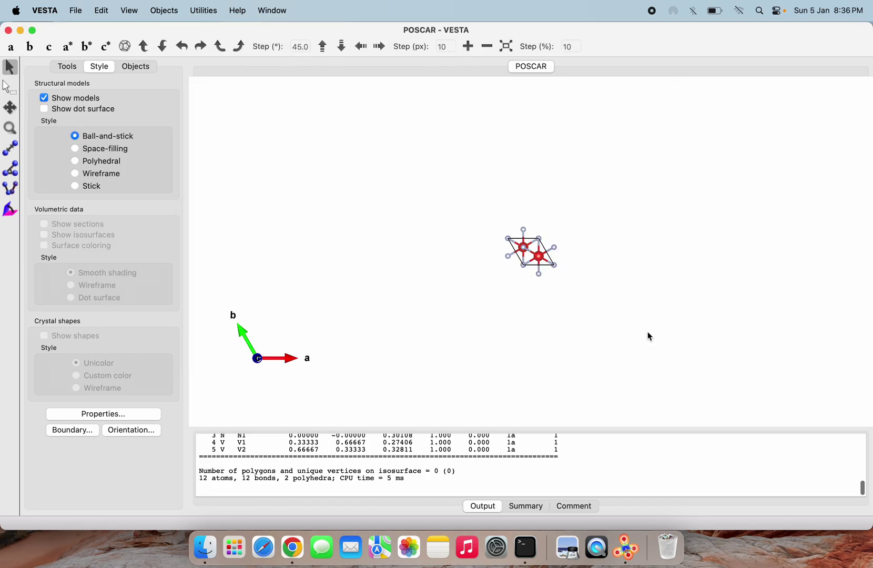
{"action": "scroll", "coordinate": [541, 242], "scroll_direction": "up", "scroll_amount": 3}
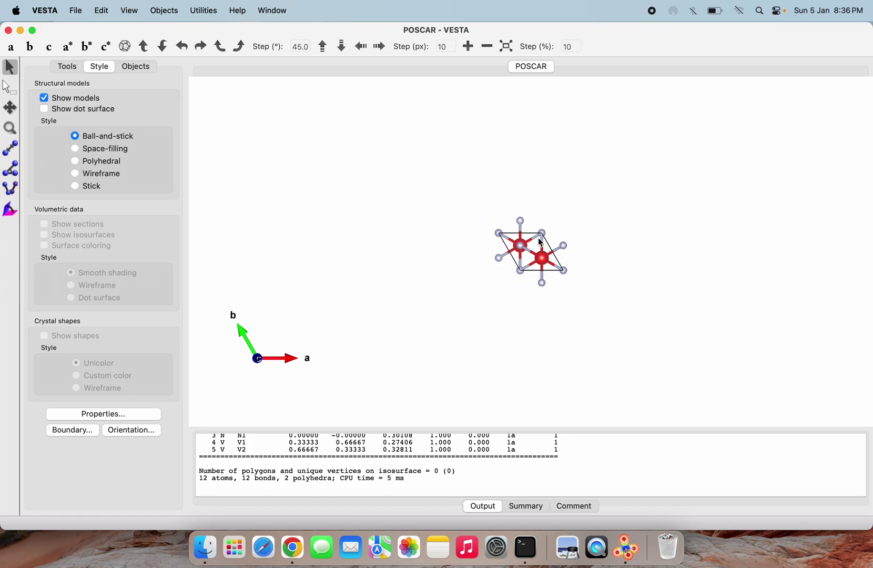
{"action": "scroll", "coordinate": [540, 242], "scroll_direction": "up", "scroll_amount": 2}
{"action": "scroll", "coordinate": [541, 242], "scroll_direction": "up", "scroll_amount": 4}
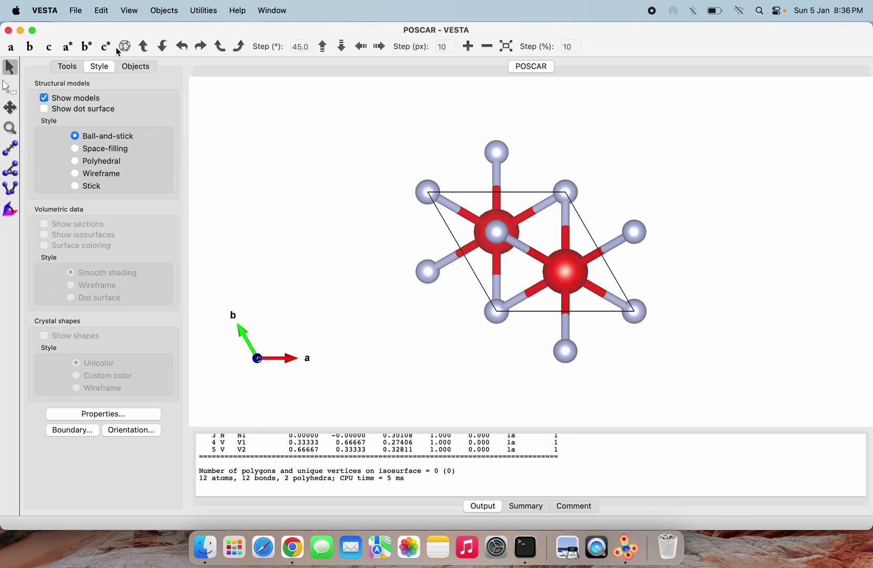
Step: In the unit cell Transform dialog, set the matrix diagonal to 6, 6, 1
{"action": "left_click", "coordinate": [102, 11]}
{"action": "mouse_move", "coordinate": [122, 64]}
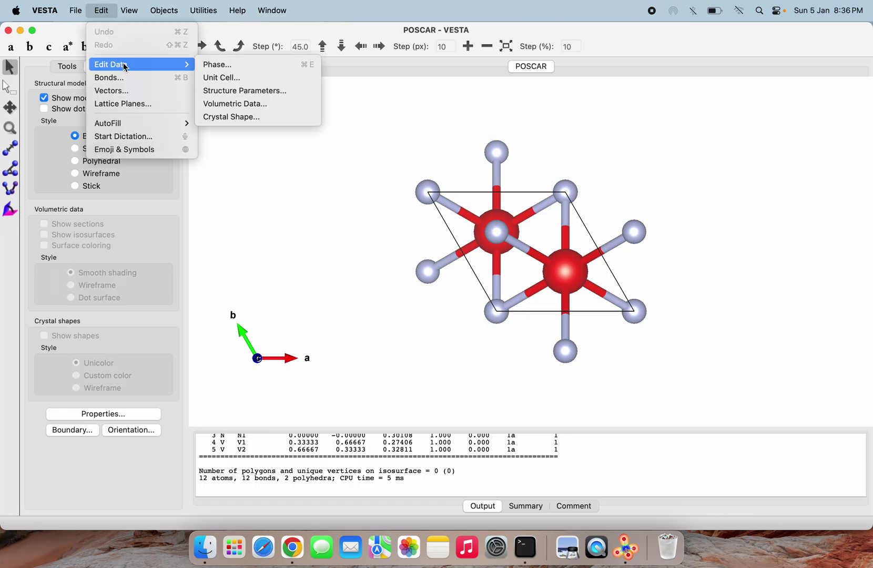
{"action": "left_click", "coordinate": [222, 78]}
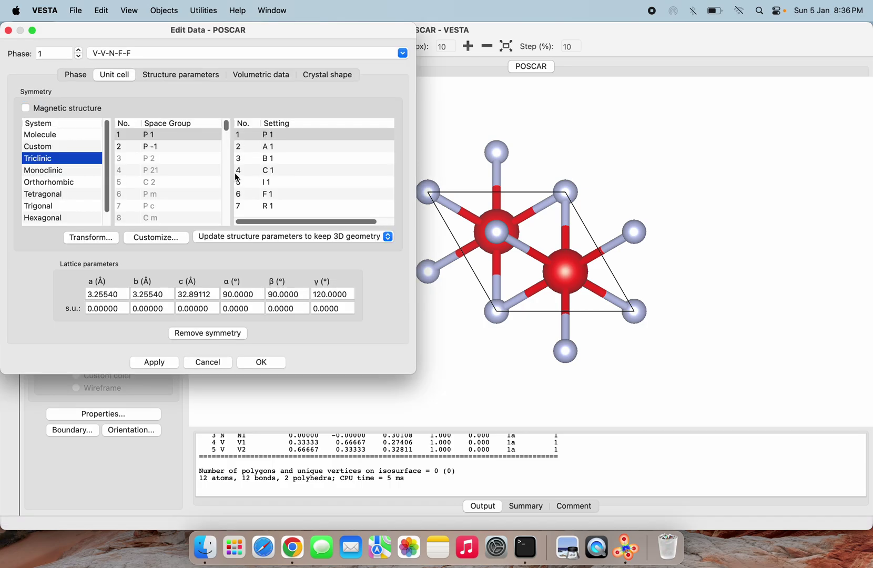
{"action": "left_click", "coordinate": [90, 238]}
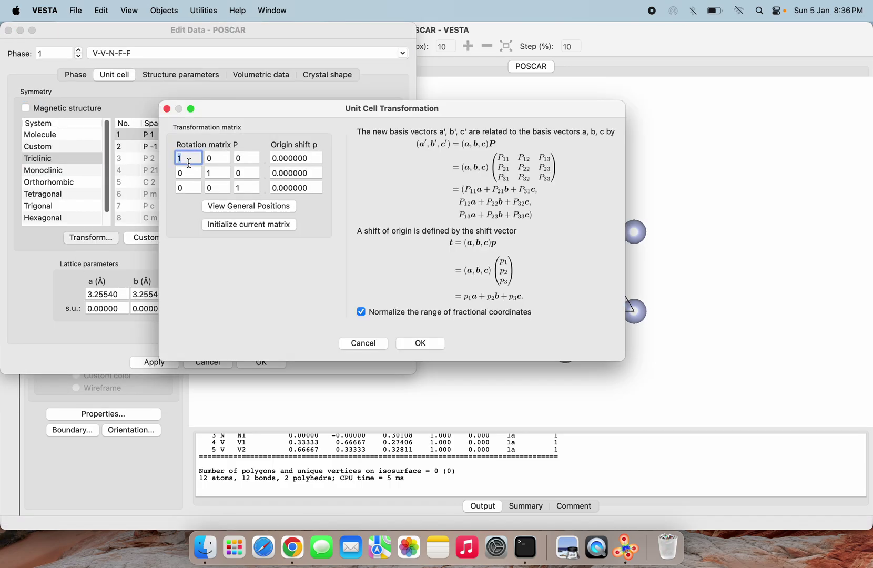
{"action": "key", "text": "BackSpace"}
{"action": "type", "text": "6"}
{"action": "double_click", "coordinate": [214, 172]}
{"action": "key", "text": "BackSpace"}
{"action": "type", "text": "6"}
Step: Apply the 6×6×1 transformation, searching atoms in the new cell, to get 217 atoms
{"action": "left_click", "coordinate": [420, 345]}
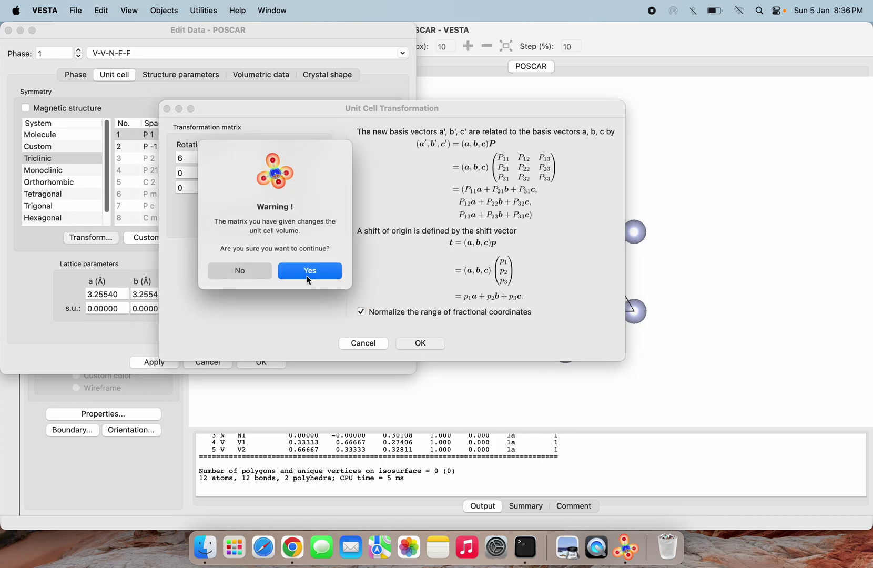
{"action": "left_click", "coordinate": [313, 272]}
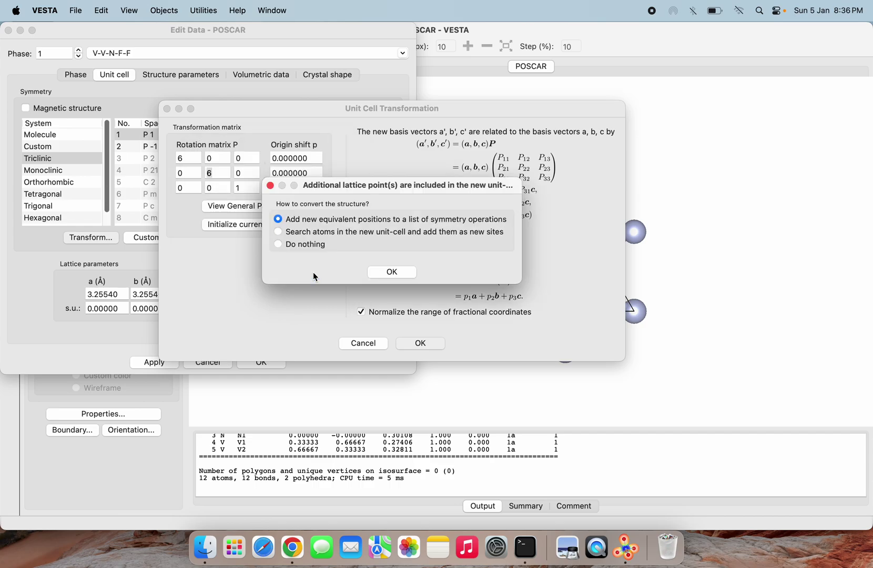
{"action": "left_click", "coordinate": [361, 232]}
{"action": "left_click", "coordinate": [392, 272]}
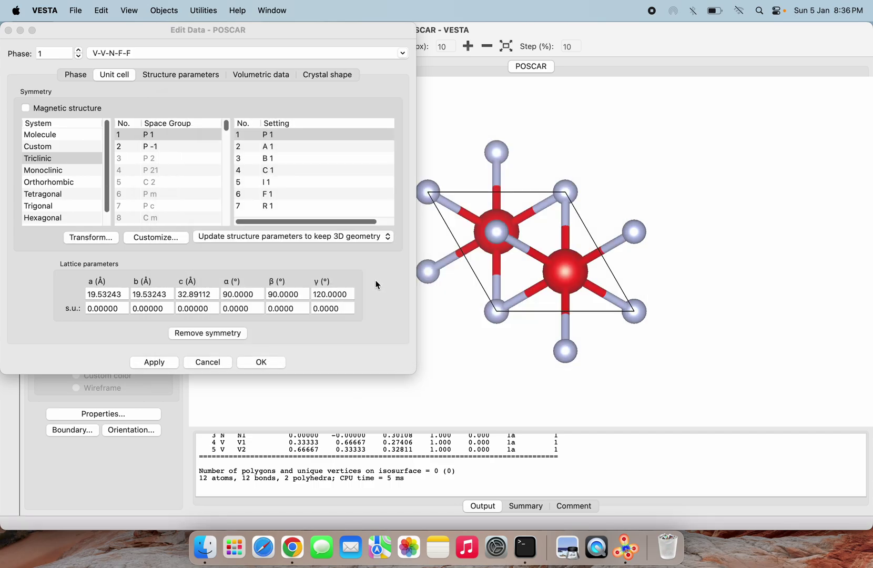
{"action": "left_click", "coordinate": [159, 361]}
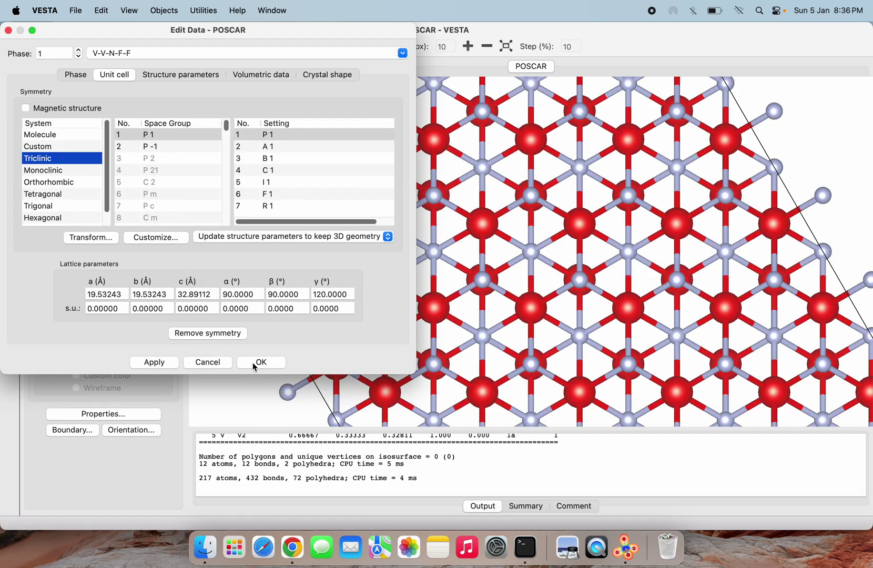
{"action": "left_click", "coordinate": [259, 362]}
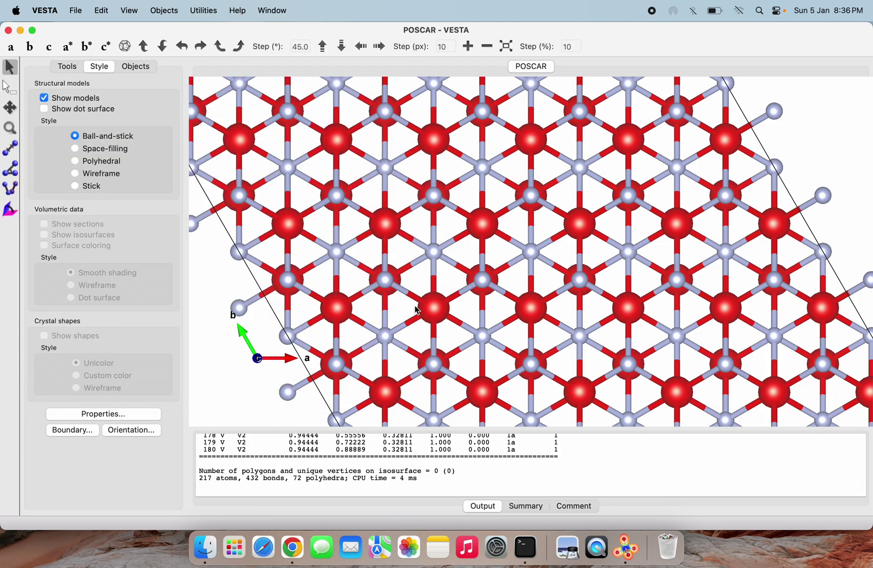
Step: View the supercell down c and show its summary: P 1, a = b = 19.53243 Å, γ = 120°
{"action": "scroll", "coordinate": [417, 310], "scroll_direction": "down", "scroll_amount": 10}
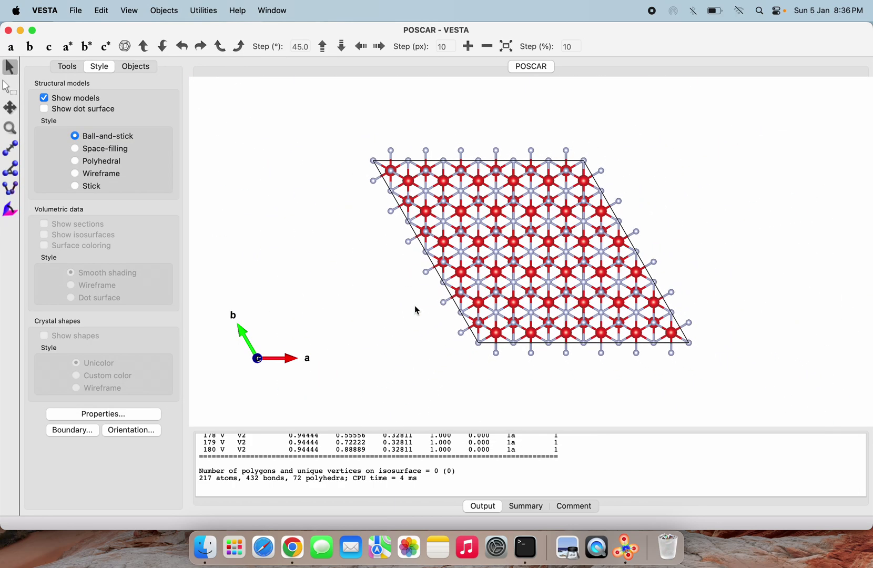
{"action": "left_click_drag", "start_coordinate": [375, 343], "coordinate": [354, 314]}
{"action": "left_click", "coordinate": [48, 48]}
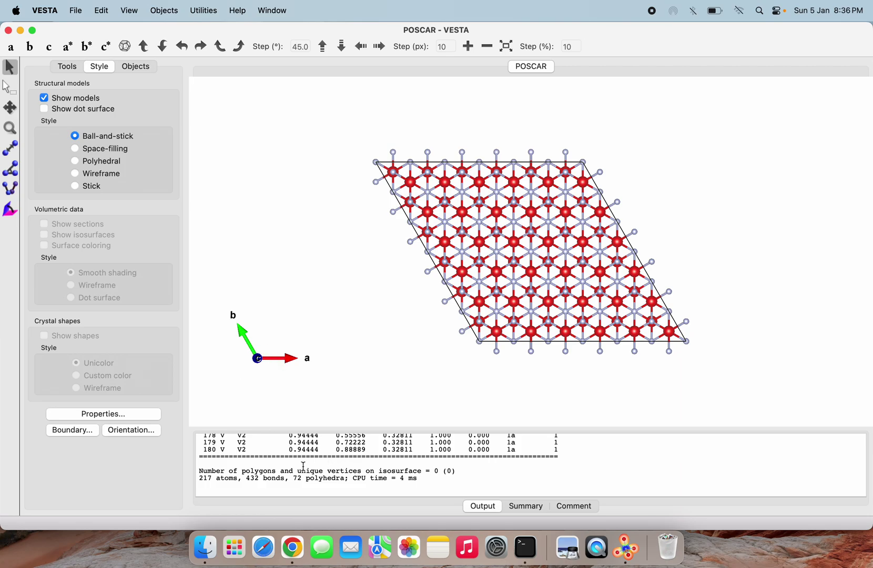
{"action": "scroll", "coordinate": [303, 467], "scroll_direction": "up", "scroll_amount": 3}
{"action": "scroll", "coordinate": [304, 467], "scroll_direction": "down", "scroll_amount": 3}
{"action": "left_click", "coordinate": [532, 509]}
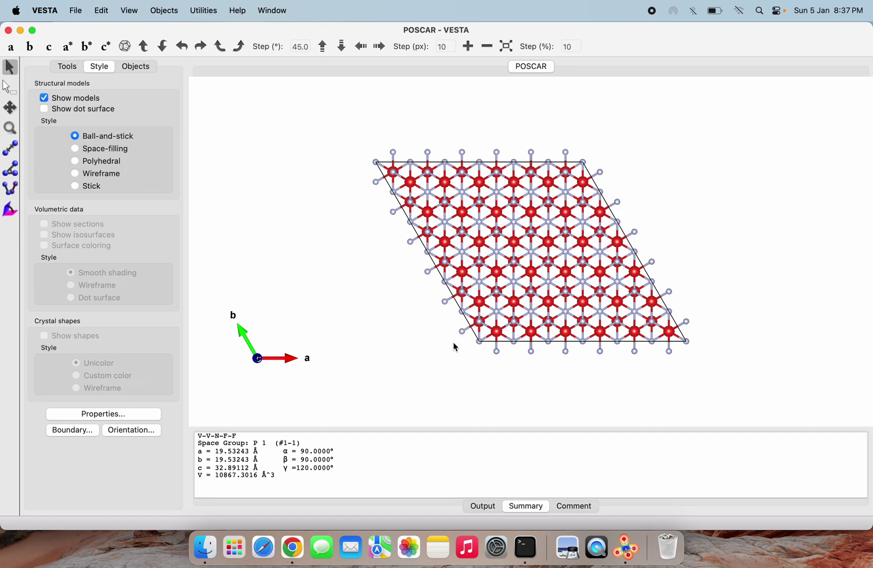
{"action": "left_click_drag", "start_coordinate": [455, 347], "coordinate": [405, 343]}
{"action": "mouse_move", "coordinate": [445, 293]}
{"action": "left_mouse_down"}
{"action": "mouse_move", "coordinate": [451, 284]}
{"action": "mouse_move", "coordinate": [454, 297]}
{"action": "mouse_move", "coordinate": [463, 276]}
{"action": "mouse_move", "coordinate": [445, 279]}
{"action": "mouse_move", "coordinate": [456, 278]}
{"action": "left_mouse_up"}
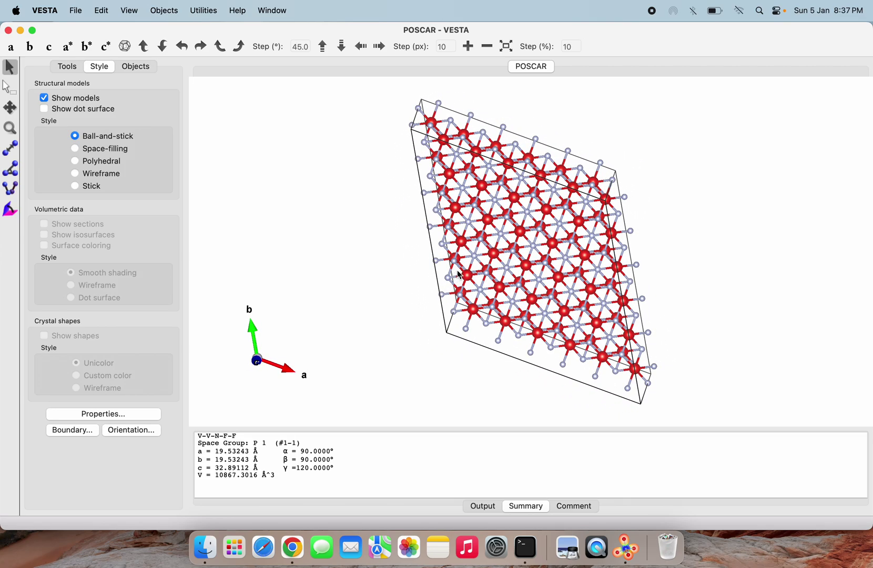
Step: Export the supercell as CIF file POSCAR.cif into the tutorials folder
{"action": "left_click", "coordinate": [75, 11]}
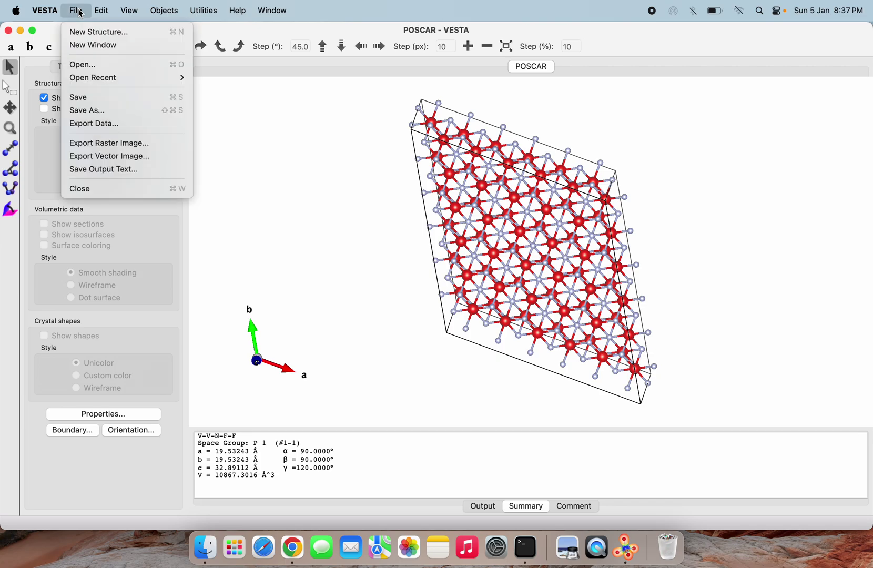
{"action": "left_click", "coordinate": [104, 125]}
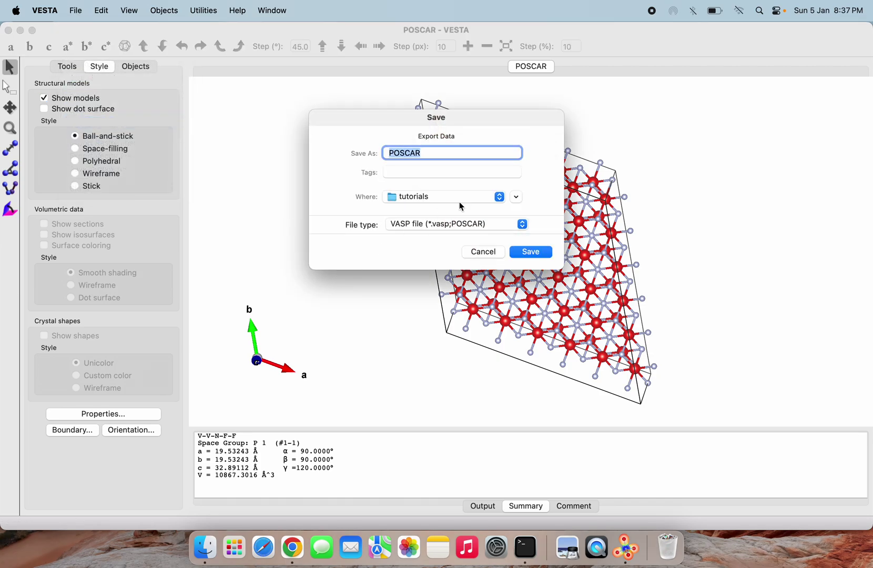
{"action": "left_click", "coordinate": [522, 224]}
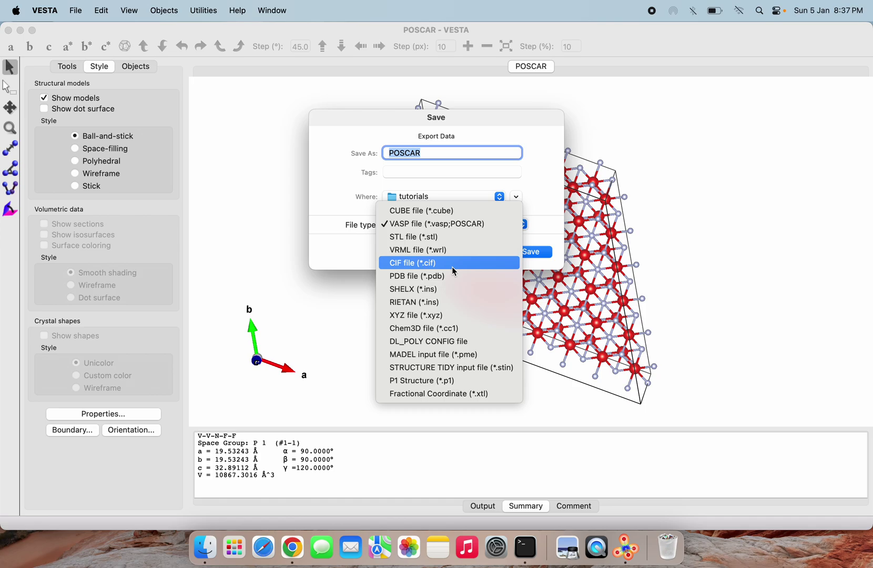
{"action": "left_click", "coordinate": [419, 268]}
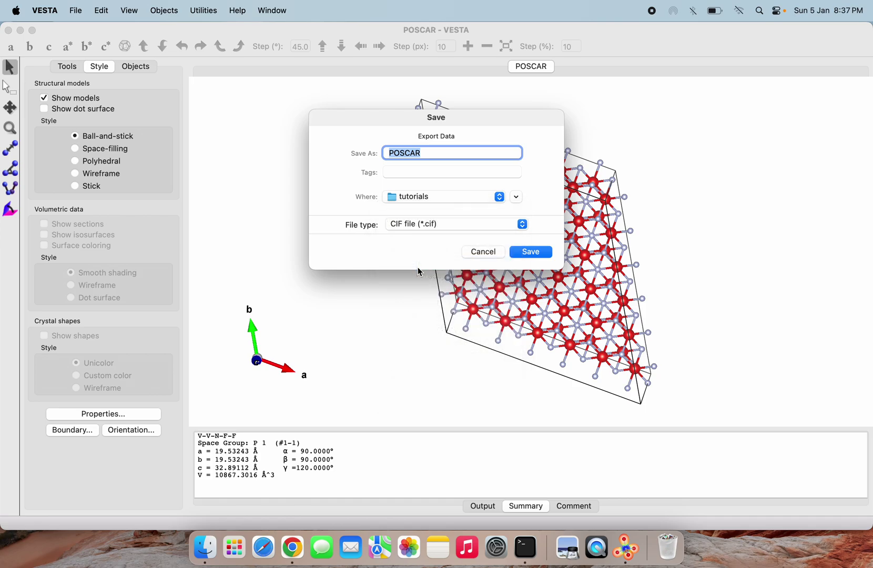
{"action": "left_click", "coordinate": [424, 153]}
{"action": "type", "text": ".cif"}
{"action": "left_click", "coordinate": [527, 253]}
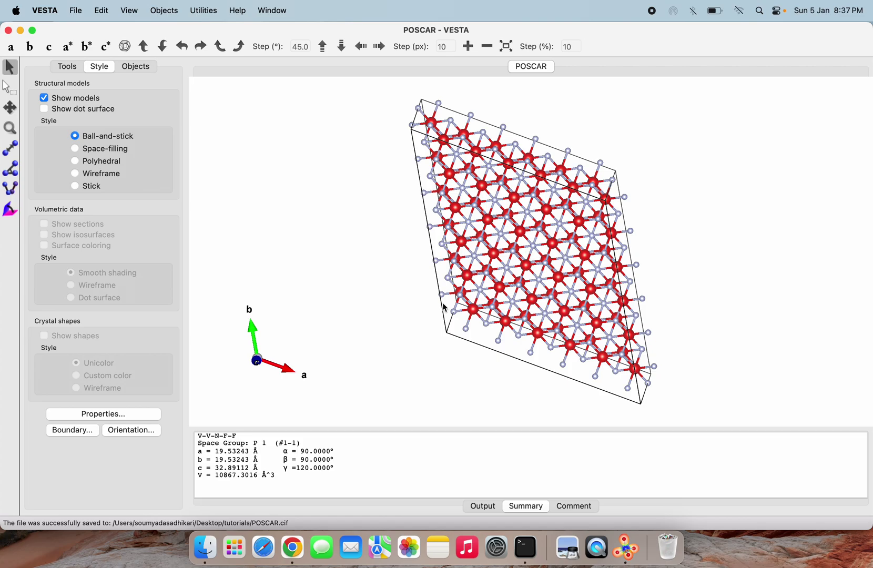
Step: Bring RIPER Tools in Chrome to full screen and expand the sidebar's full tool list
{"action": "left_click", "coordinate": [298, 549]}
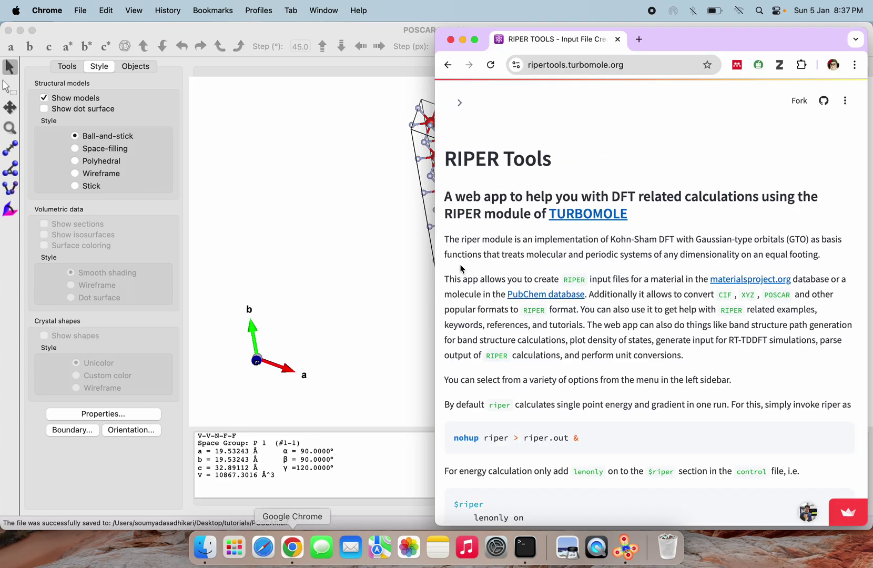
{"action": "left_click", "coordinate": [475, 41]}
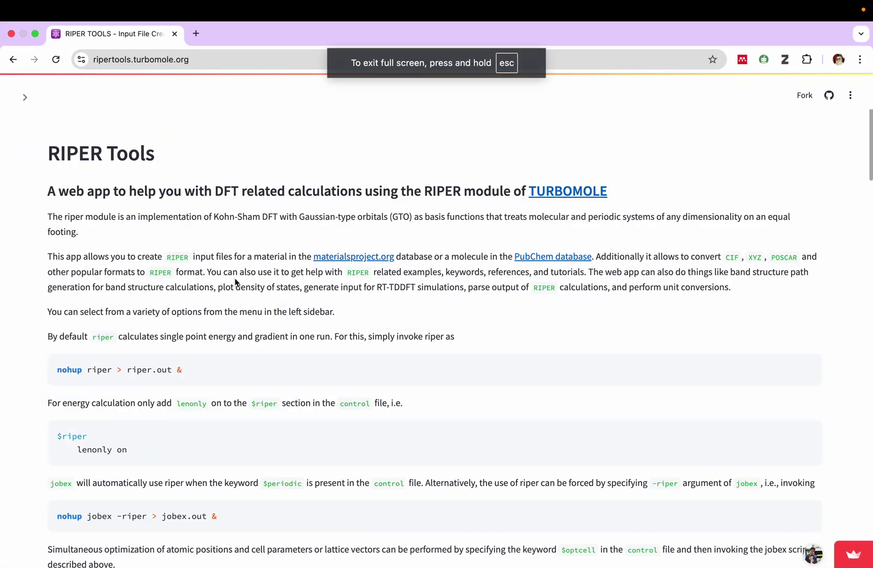
{"action": "left_click", "coordinate": [25, 97]}
{"action": "left_click", "coordinate": [53, 346]}
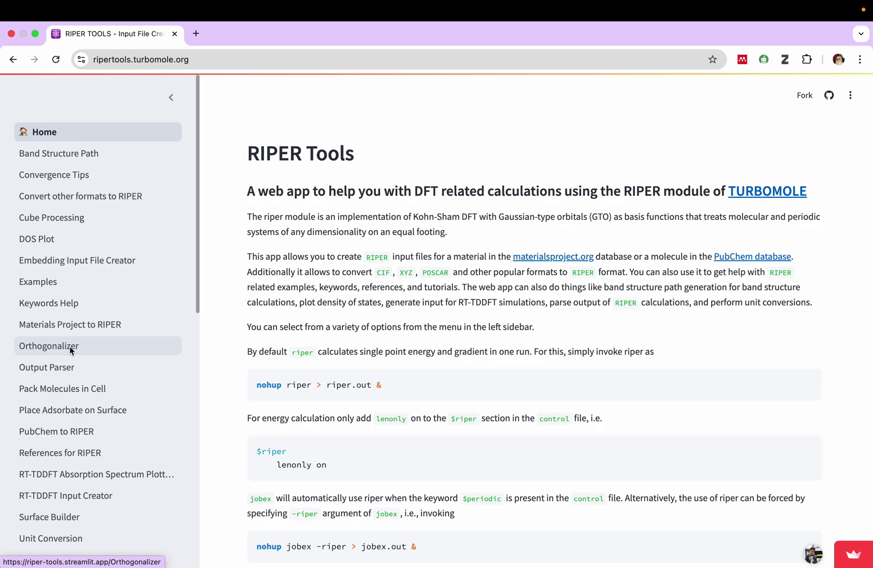
Step: On the Orthogonalizer page, choose POSCAR.cif from Desktop/tutorials as the source CIF
{"action": "left_click", "coordinate": [81, 346]}
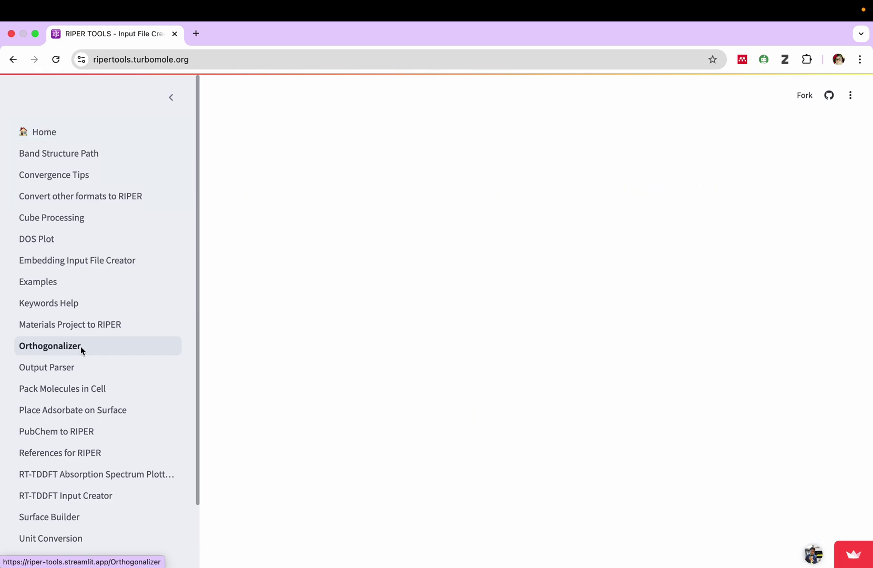
{"action": "scroll", "coordinate": [368, 343], "scroll_direction": "down", "scroll_amount": 3}
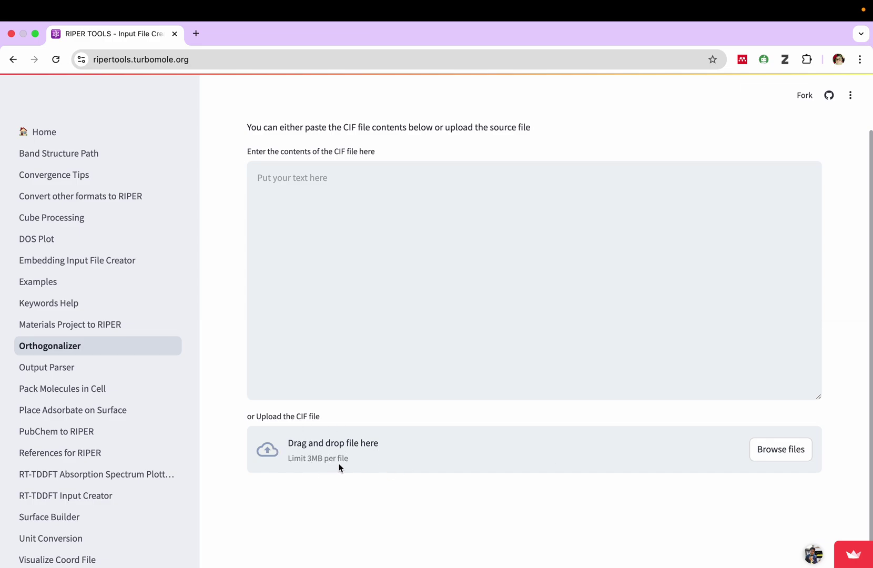
{"action": "left_click", "coordinate": [784, 449]}
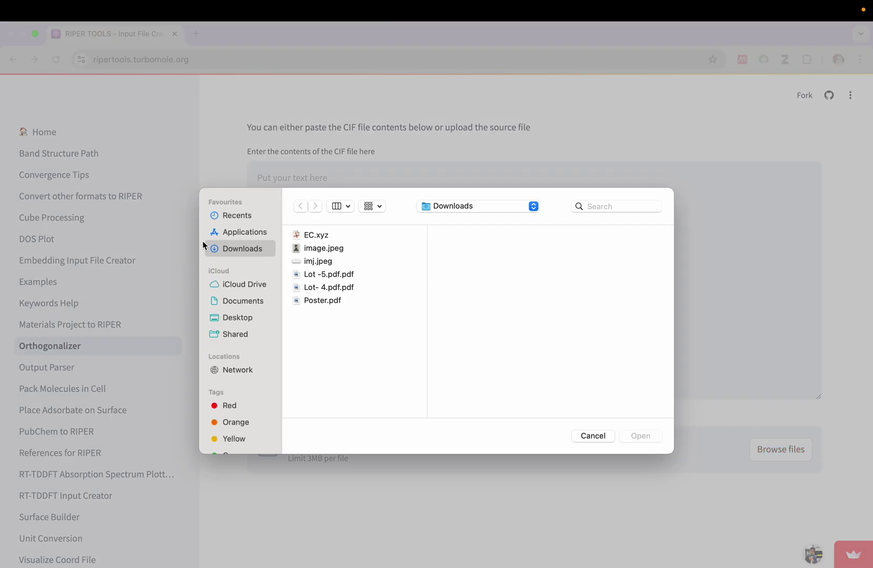
{"action": "left_click", "coordinate": [256, 286]}
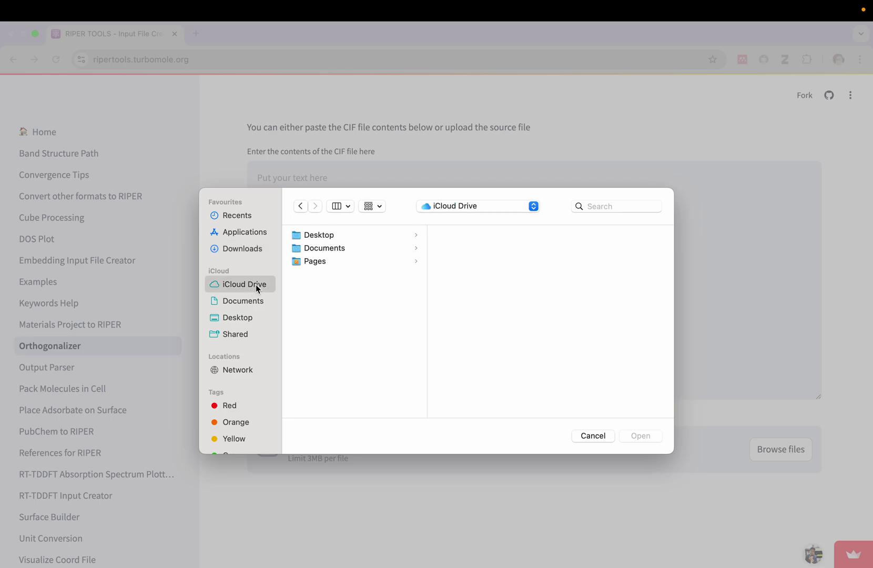
{"action": "left_click", "coordinate": [249, 319]}
{"action": "left_click", "coordinate": [327, 248]}
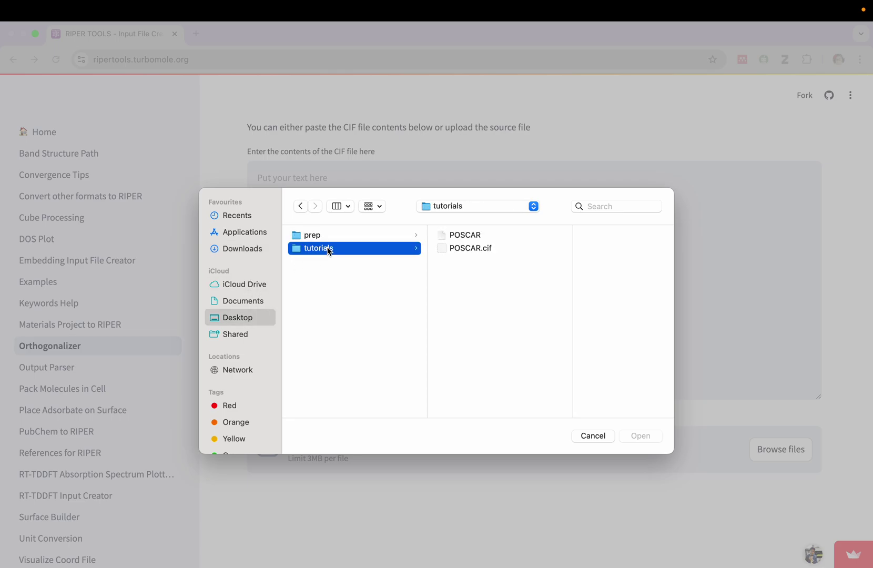
{"action": "left_click", "coordinate": [472, 248]}
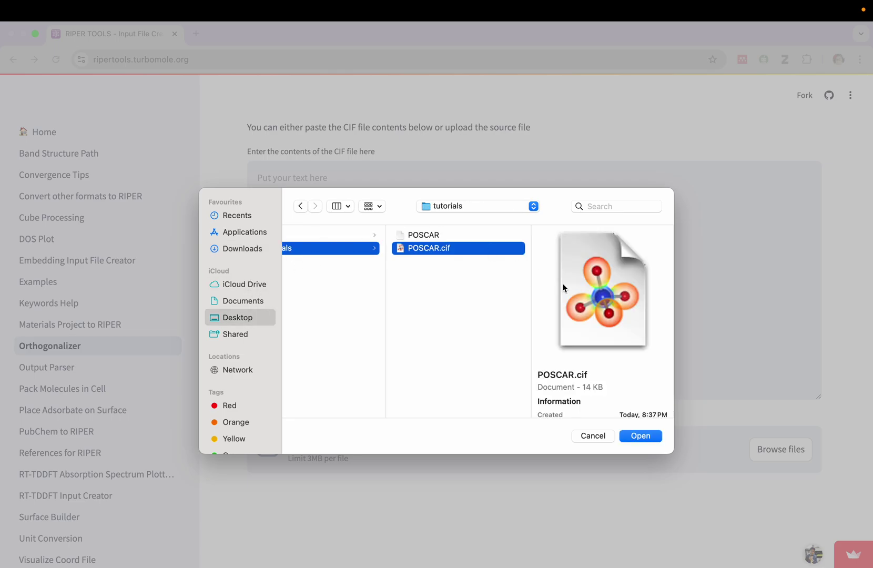
Step: Upload POSCAR.cif and tilt the Original Structure view to inspect the V2NF2 cell
{"action": "left_click", "coordinate": [641, 436]}
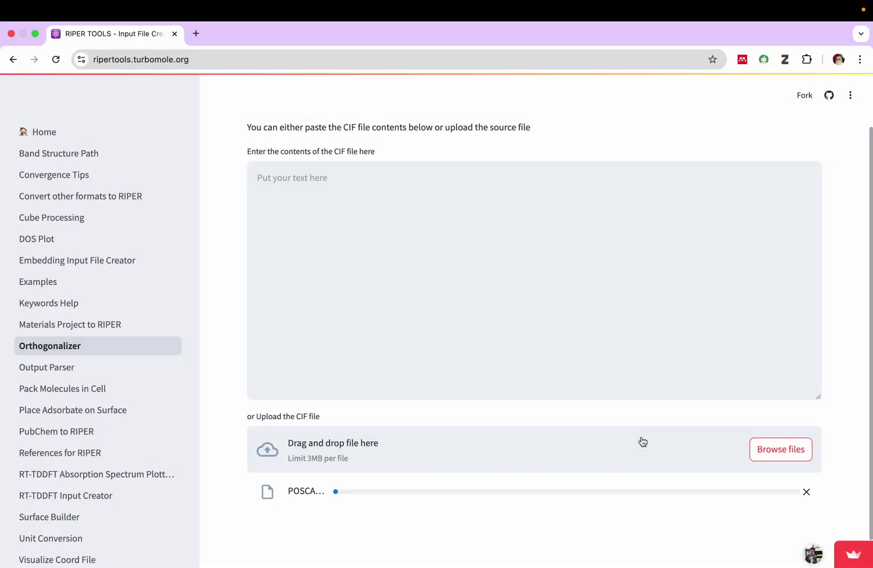
{"action": "scroll", "coordinate": [533, 492], "scroll_direction": "down", "scroll_amount": 5}
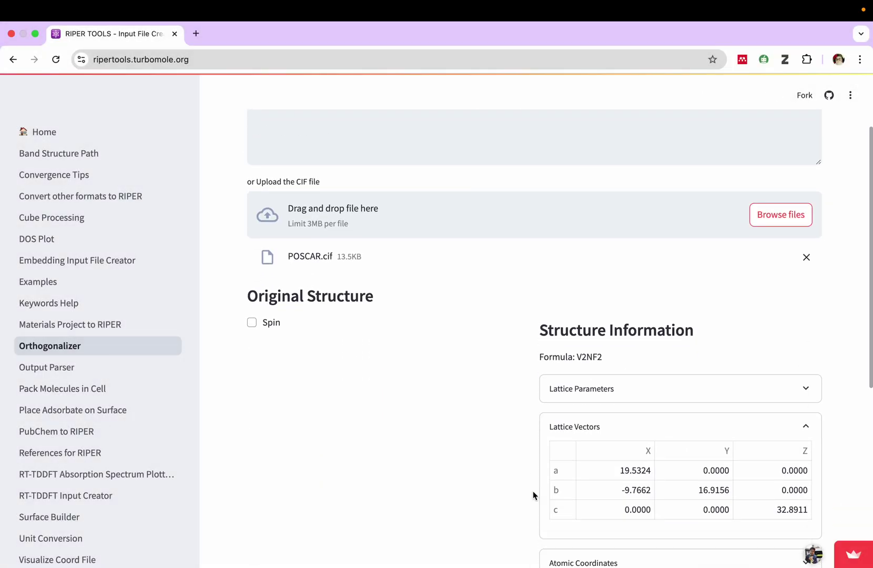
{"action": "scroll", "coordinate": [529, 376], "scroll_direction": "up", "scroll_amount": 3}
{"action": "scroll", "coordinate": [529, 377], "scroll_direction": "down", "scroll_amount": 3}
{"action": "scroll", "coordinate": [634, 342], "scroll_direction": "down", "scroll_amount": 3}
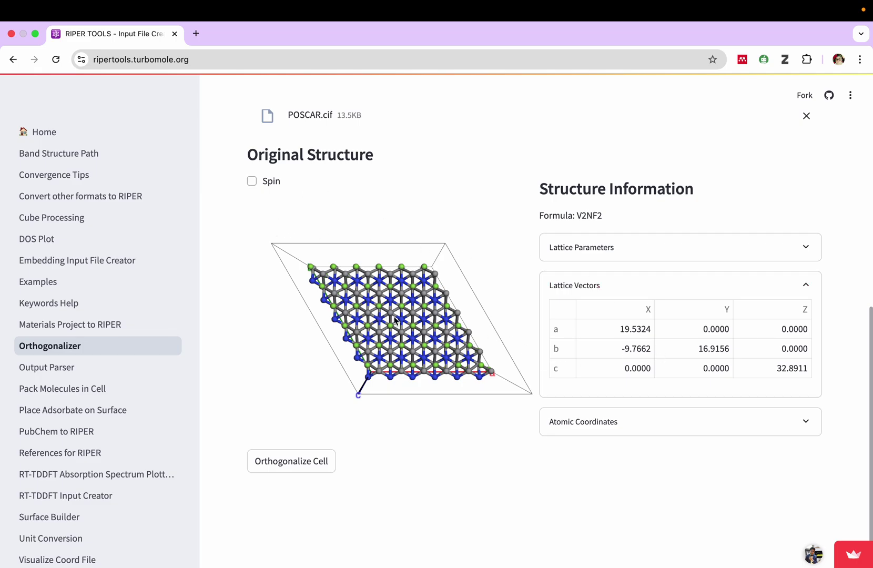
{"action": "mouse_move", "coordinate": [395, 320]}
{"action": "left_mouse_down"}
{"action": "mouse_move", "coordinate": [408, 311]}
{"action": "mouse_move", "coordinate": [411, 265]}
{"action": "mouse_move", "coordinate": [396, 332]}
{"action": "mouse_move", "coordinate": [373, 322]}
{"action": "mouse_move", "coordinate": [383, 343]}
{"action": "mouse_move", "coordinate": [400, 318]}
{"action": "mouse_move", "coordinate": [385, 318]}
{"action": "left_mouse_up"}
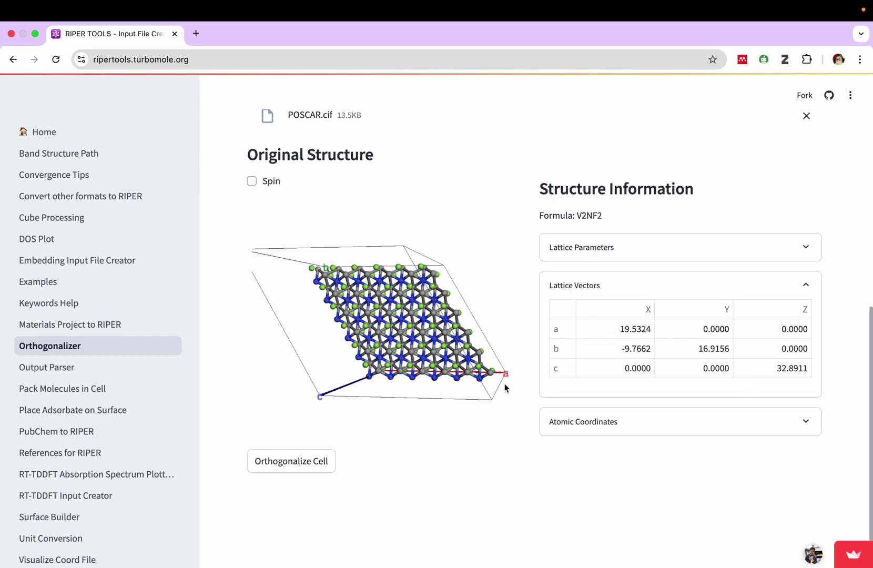
Step: Orthogonalize the cell and scroll through the new Orthogonalized Structure section
{"action": "left_click", "coordinate": [300, 462]}
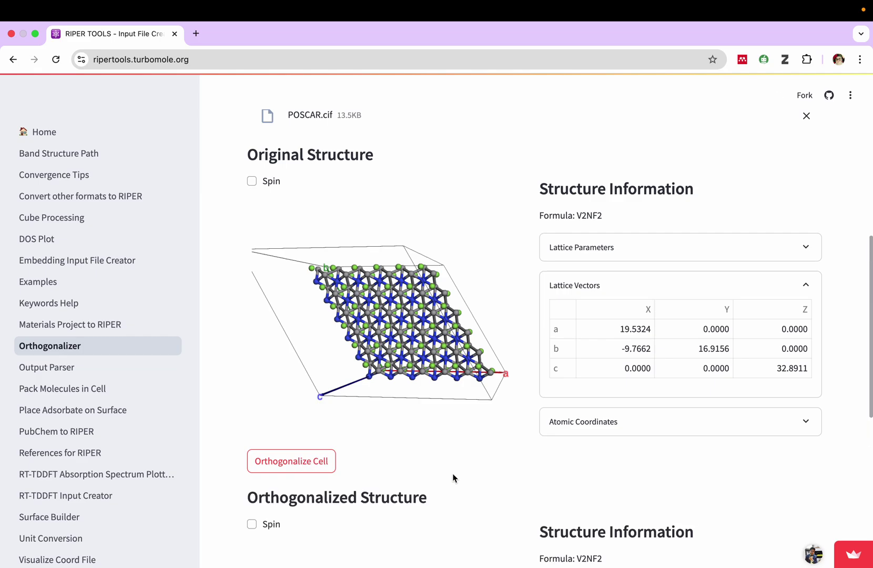
{"action": "scroll", "coordinate": [457, 477], "scroll_direction": "down", "scroll_amount": 1}
{"action": "scroll", "coordinate": [457, 482], "scroll_direction": "down", "scroll_amount": 3}
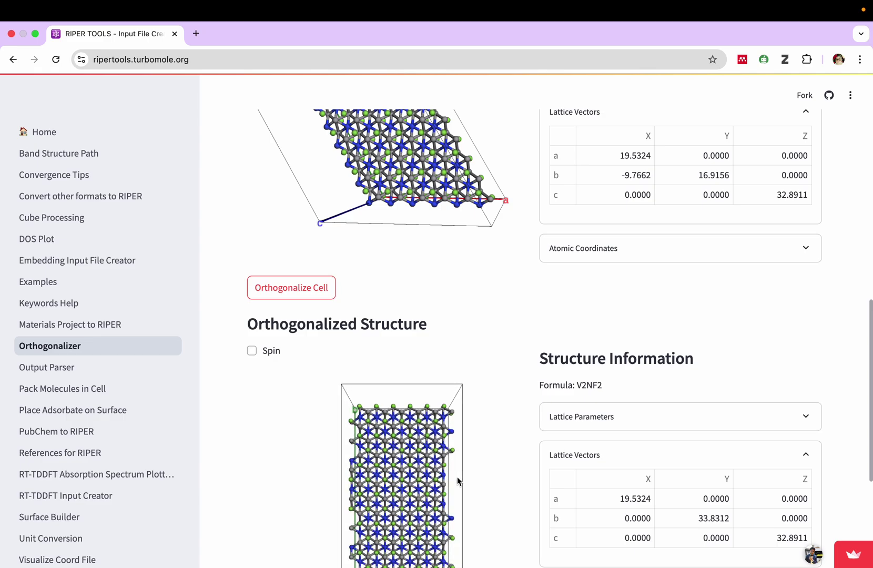
{"action": "scroll", "coordinate": [457, 480], "scroll_direction": "down", "scroll_amount": 1}
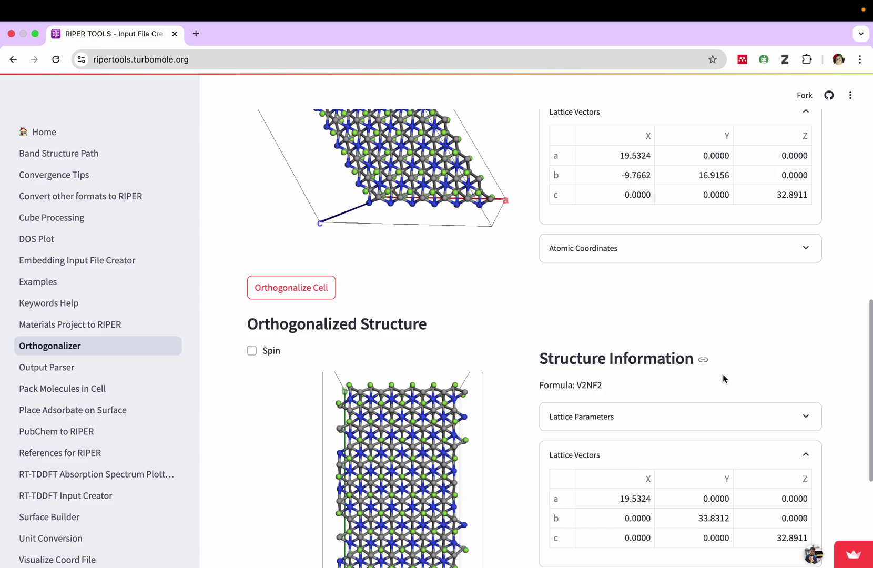
{"action": "scroll", "coordinate": [723, 378], "scroll_direction": "down", "scroll_amount": 1}
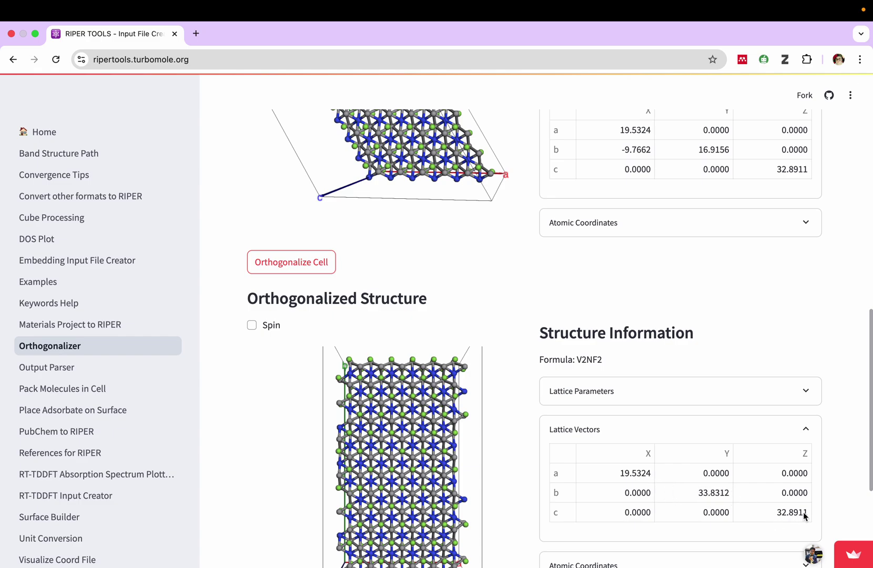
{"action": "scroll", "coordinate": [382, 462], "scroll_direction": "up", "scroll_amount": 3}
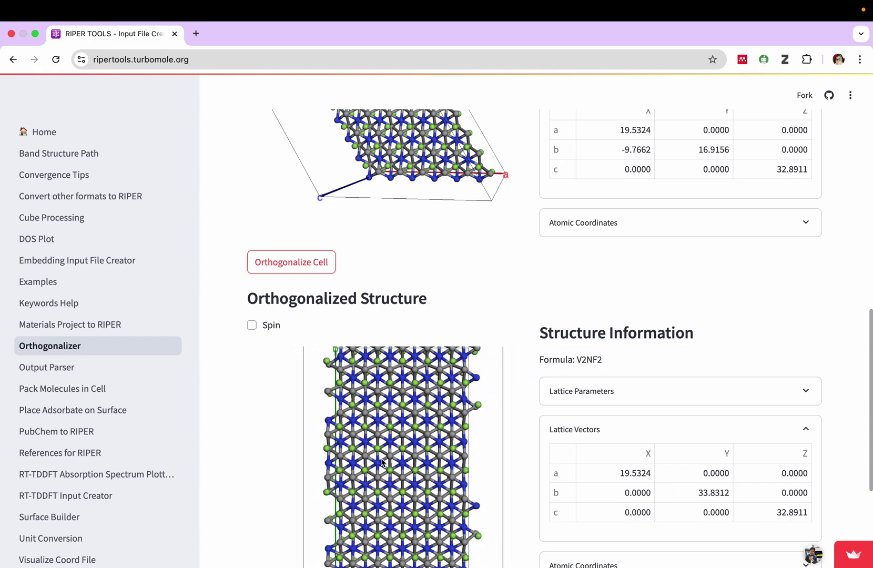
{"action": "scroll", "coordinate": [616, 455], "scroll_direction": "down", "scroll_amount": 2}
{"action": "scroll", "coordinate": [615, 455], "scroll_direction": "down", "scroll_amount": 5}
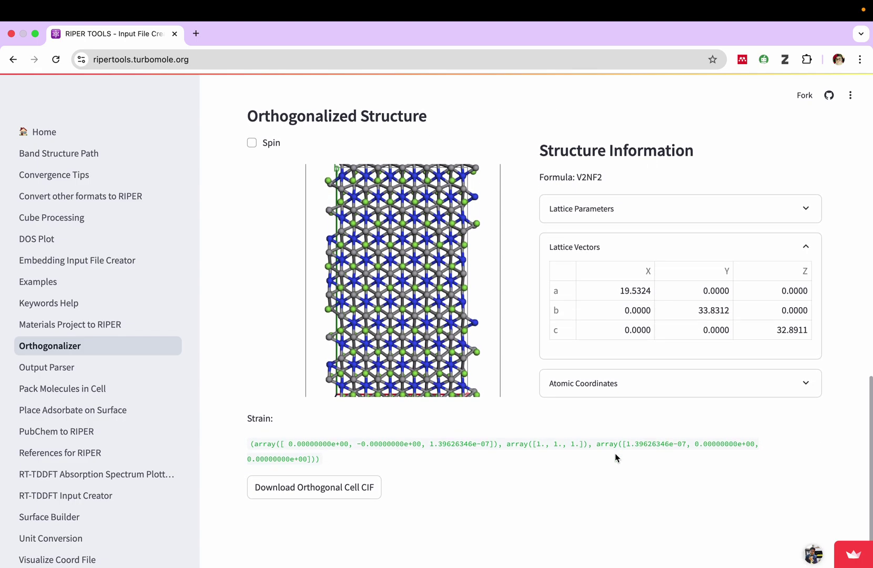
Step: Turn the orthogonal slab edge-on, then download it as ortho_cell.cif
{"action": "mouse_move", "coordinate": [438, 292]}
{"action": "left_mouse_down"}
{"action": "mouse_move", "coordinate": [314, 282]}
{"action": "mouse_move", "coordinate": [376, 282]}
{"action": "mouse_move", "coordinate": [436, 300]}
{"action": "left_mouse_up"}
{"action": "scroll", "coordinate": [437, 297], "scroll_direction": "down", "scroll_amount": 3}
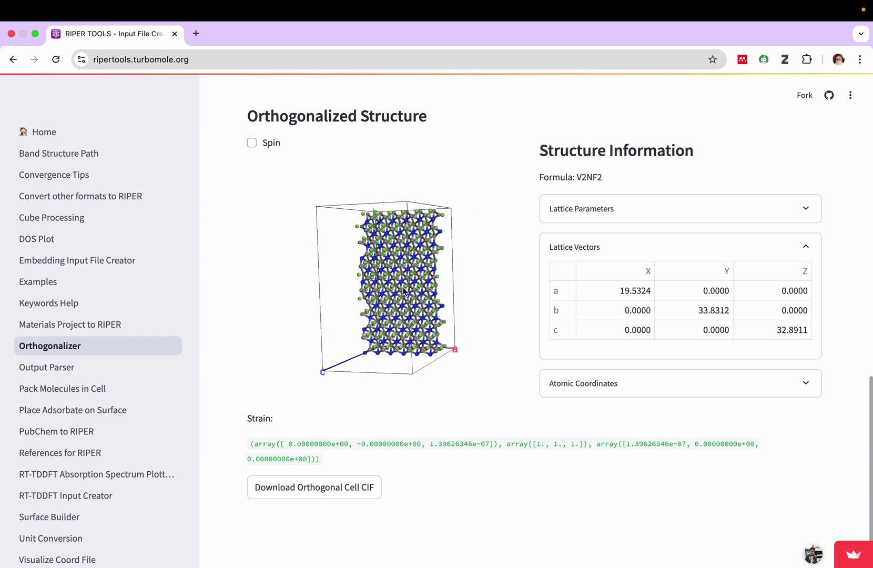
{"action": "mouse_move", "coordinate": [414, 292]}
{"action": "left_mouse_down"}
{"action": "mouse_move", "coordinate": [479, 288]}
{"action": "mouse_move", "coordinate": [353, 306]}
{"action": "mouse_move", "coordinate": [420, 288]}
{"action": "left_mouse_up"}
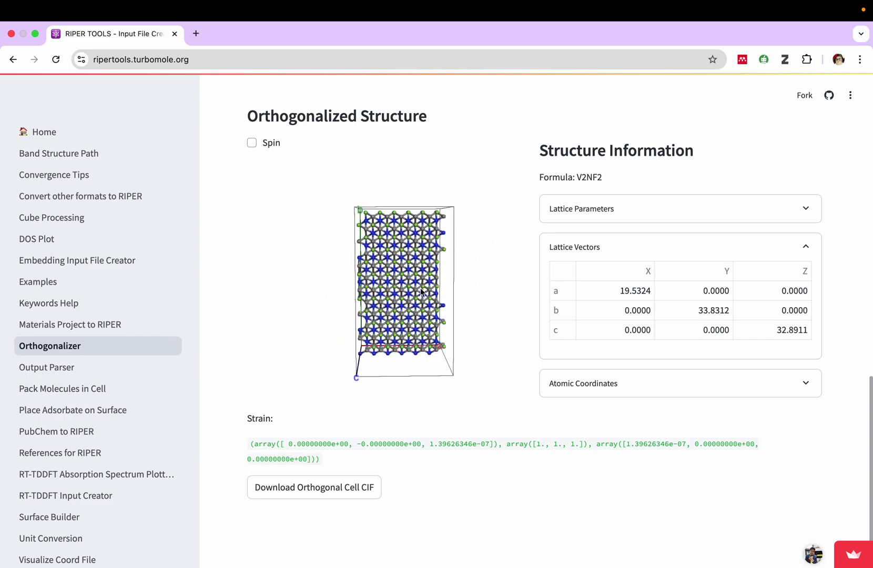
{"action": "left_click", "coordinate": [349, 487]}
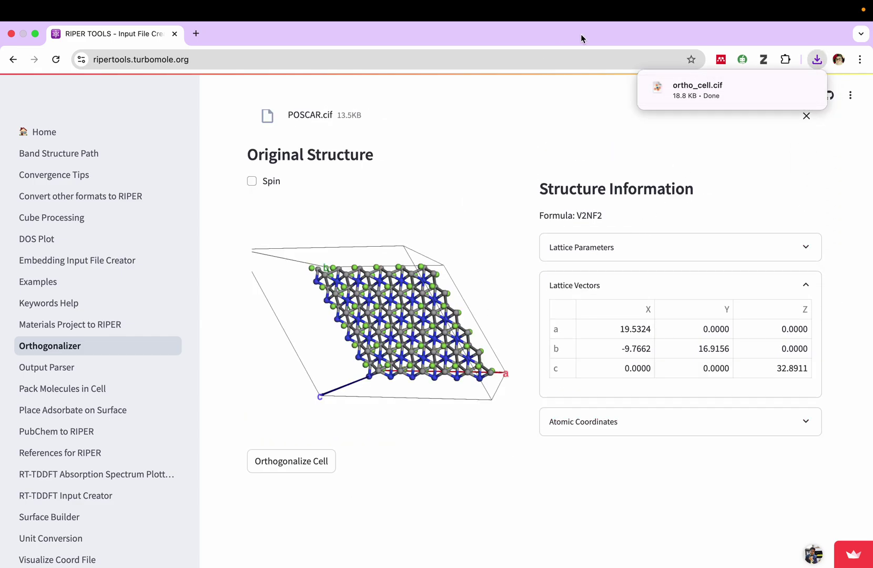
{"action": "left_click", "coordinate": [37, 34]}
Step: Tile the VESTA window onto the right half of the screen
{"action": "left_click", "coordinate": [324, 204]}
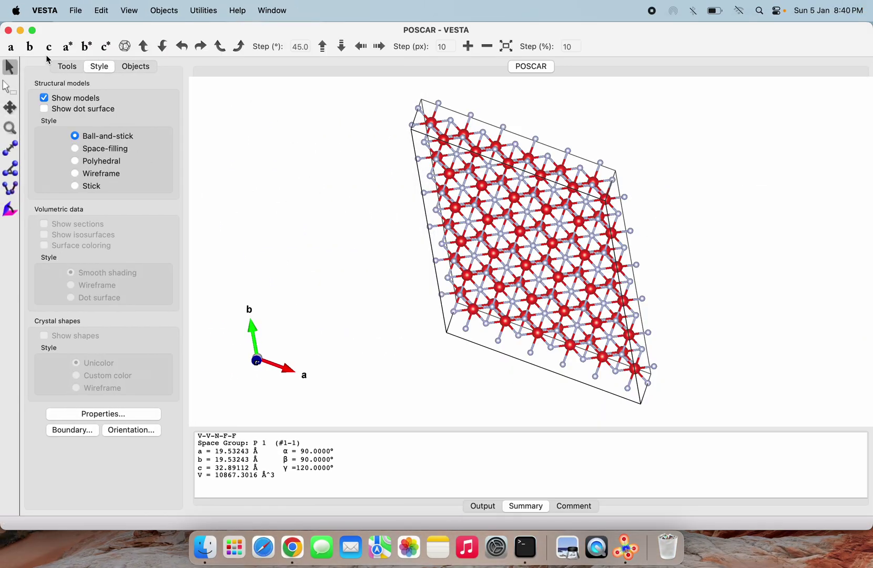
{"action": "mouse_move", "coordinate": [35, 35]}
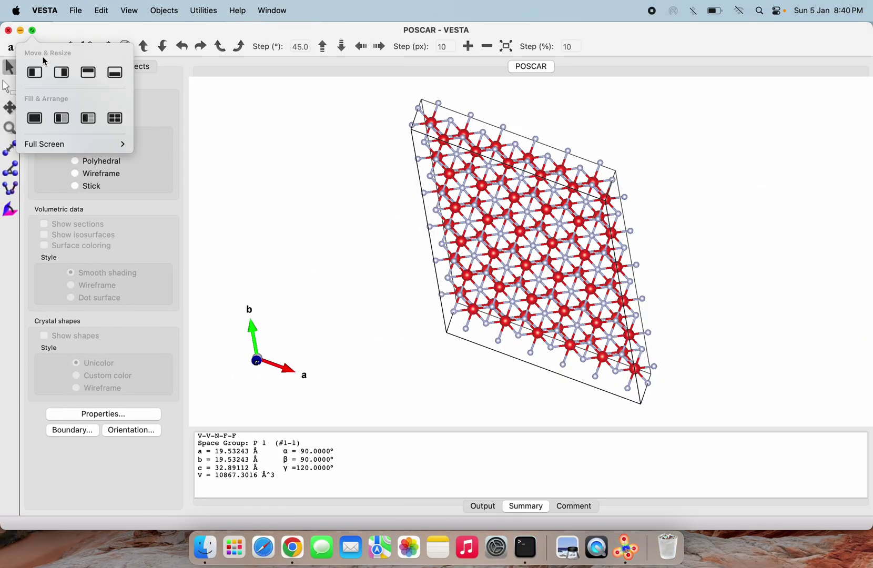
{"action": "left_click", "coordinate": [60, 70]}
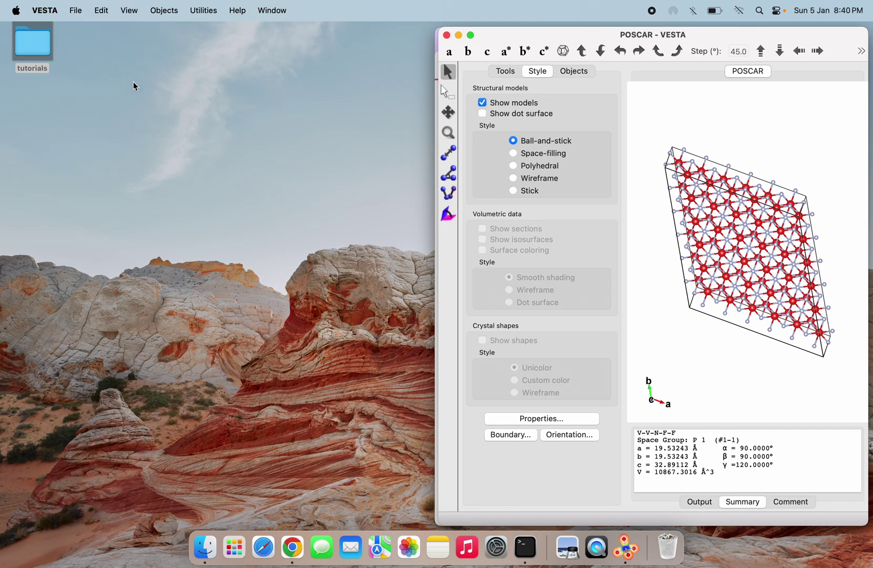
Step: Drag ortho_cell.cif from the Downloads folder into VESTA to open it
{"action": "left_click", "coordinate": [147, 92]}
{"action": "left_click", "coordinate": [156, 13]}
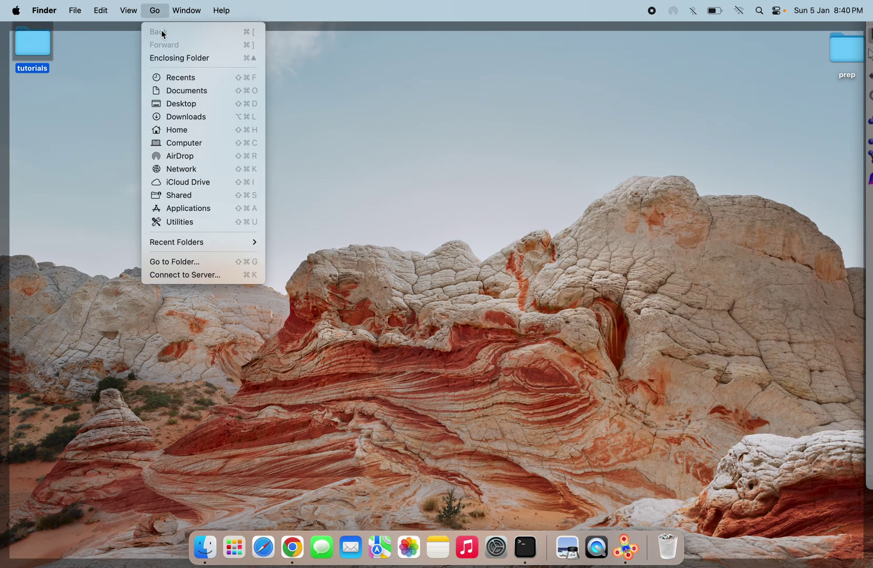
{"action": "left_click", "coordinate": [184, 116]}
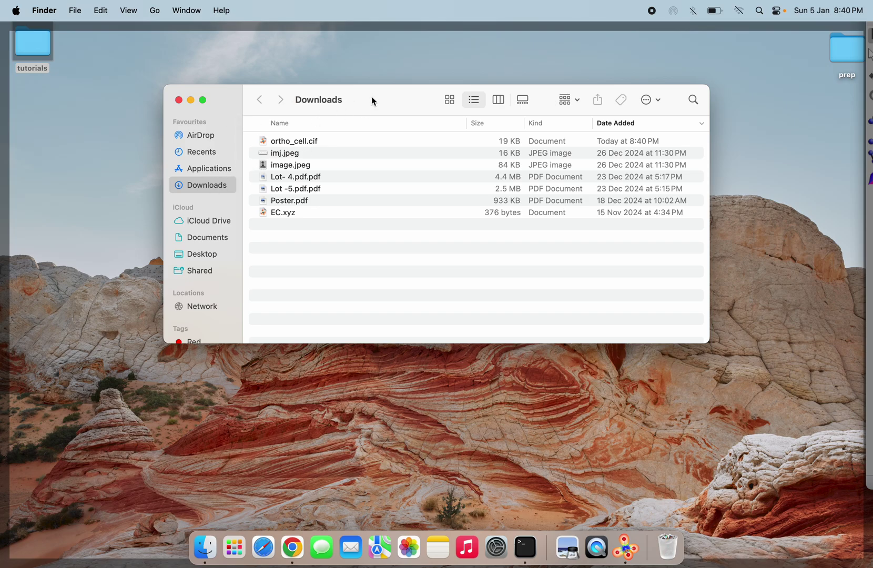
{"action": "left_click_drag", "start_coordinate": [372, 99], "coordinate": [228, 111]}
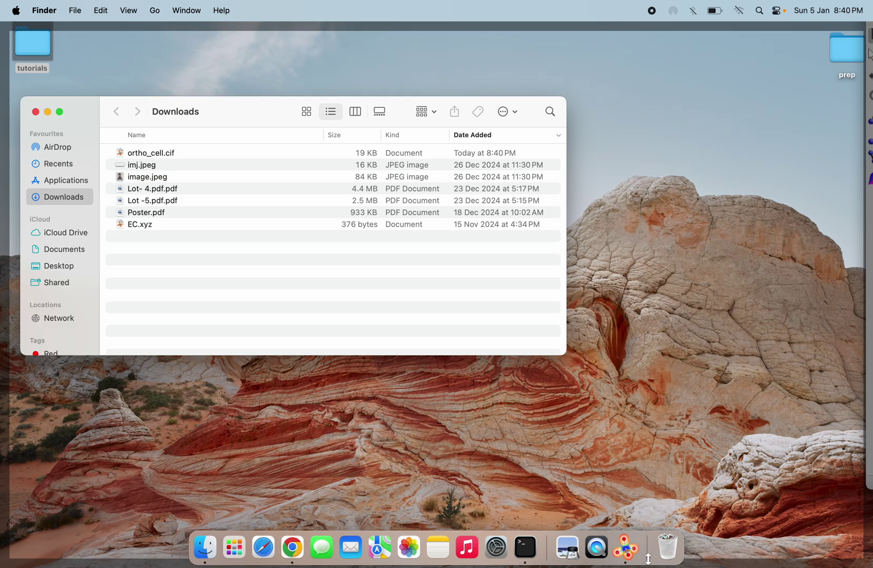
{"action": "left_click", "coordinate": [626, 549]}
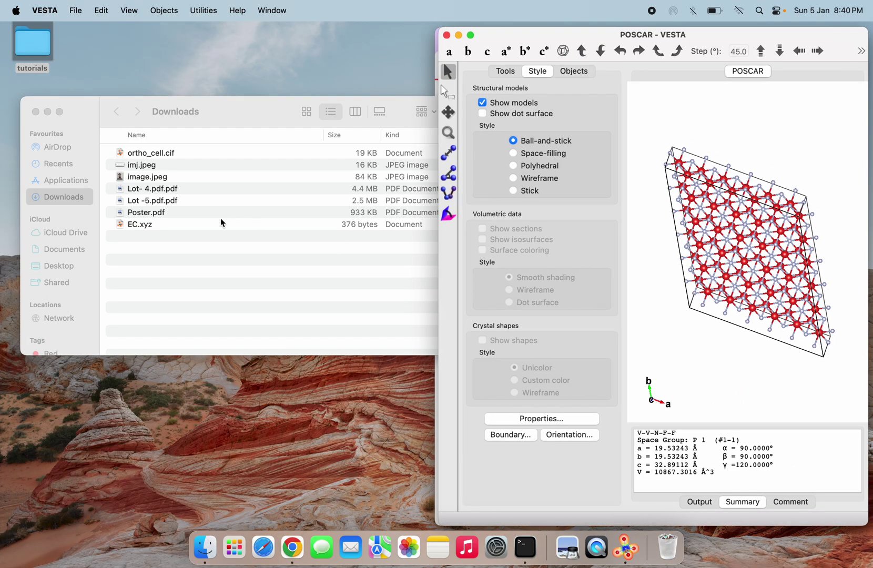
{"action": "left_click_drag", "start_coordinate": [170, 158], "coordinate": [719, 279]}
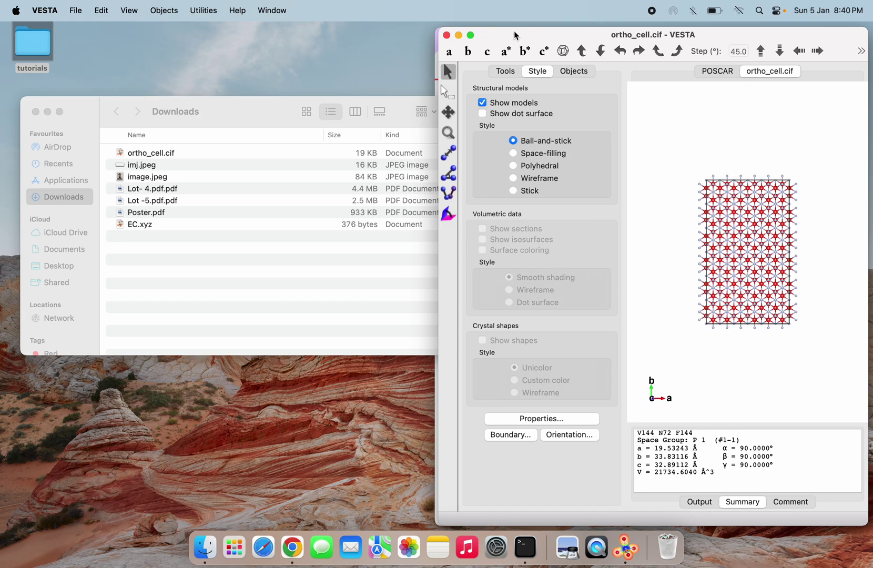
Step: Maximize VESTA and view ortho_cell.cif in perspective, then straight down the b, c and a axes
{"action": "left_click", "coordinate": [471, 35]}
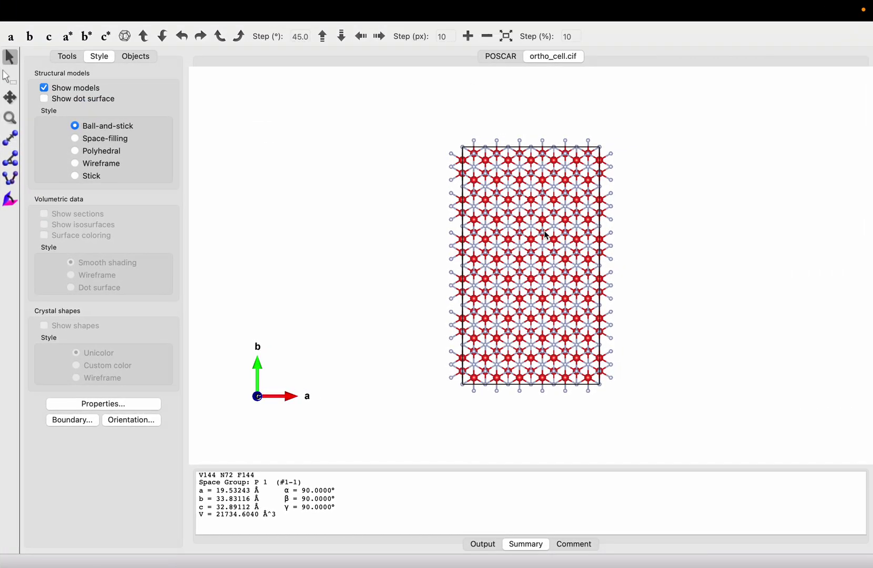
{"action": "left_click_drag", "start_coordinate": [589, 243], "coordinate": [613, 259]}
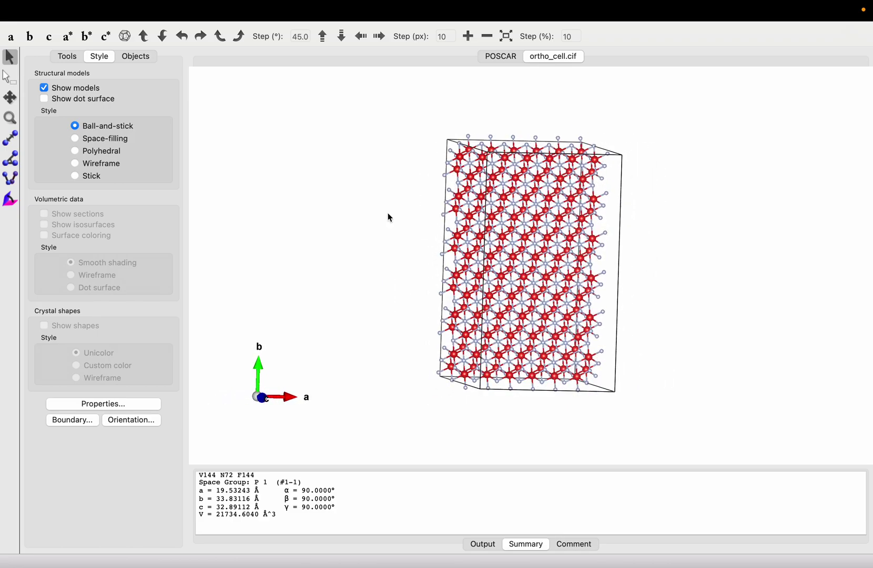
{"action": "left_click", "coordinate": [29, 37]}
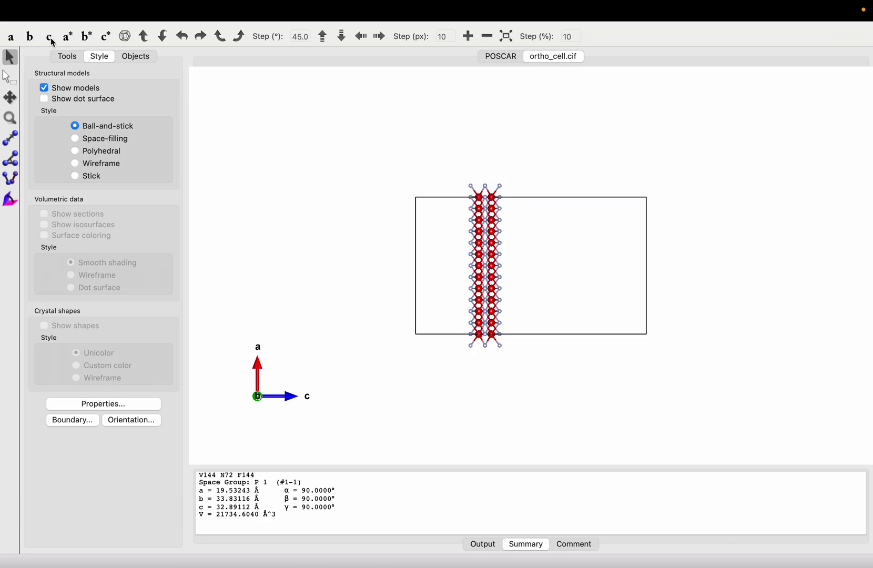
{"action": "left_click", "coordinate": [50, 38]}
{"action": "left_click", "coordinate": [12, 38]}
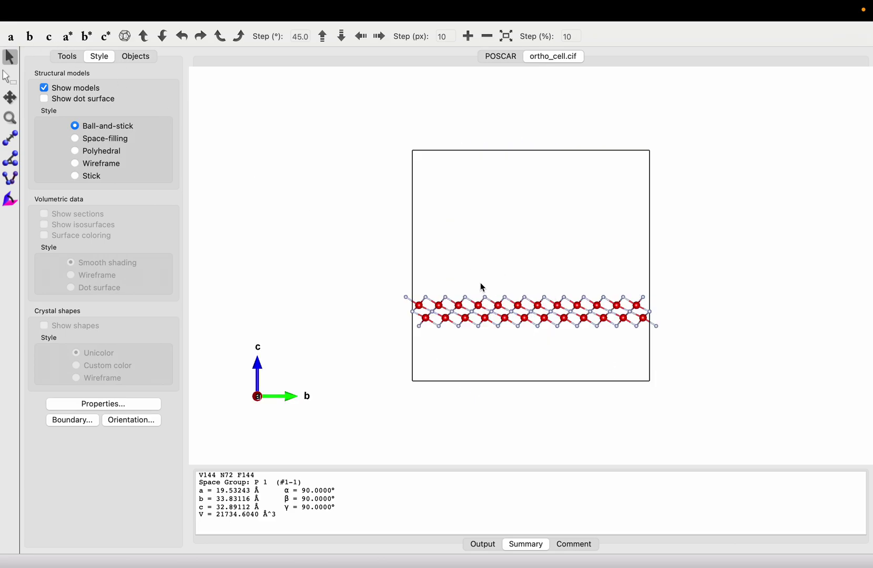
Step: Recheck the b- and c-axis views, then rotate the cell to show its top and side faces
{"action": "left_click", "coordinate": [31, 38]}
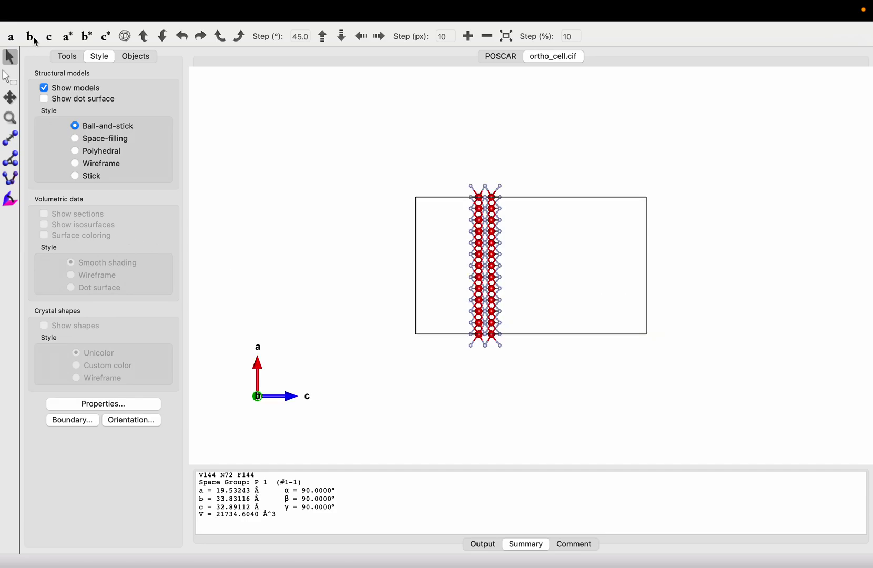
{"action": "left_click", "coordinate": [49, 38]}
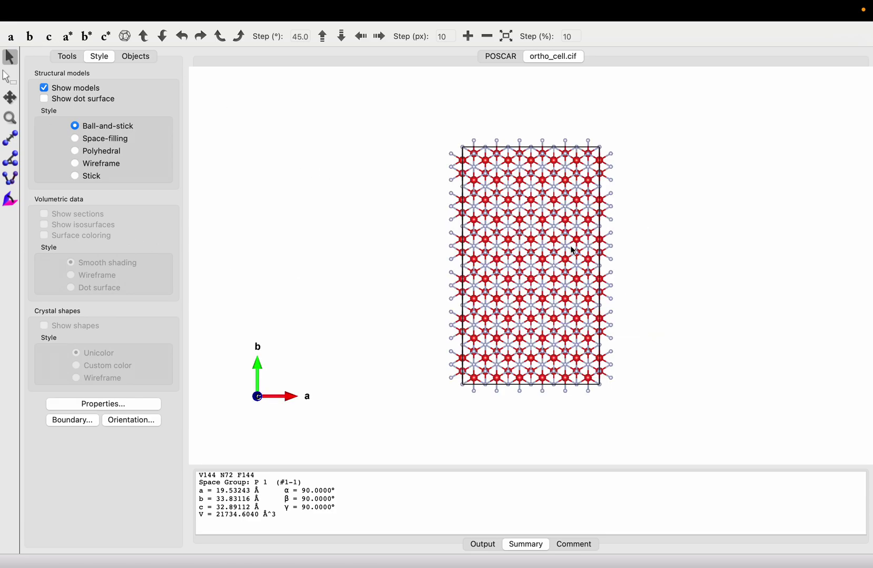
{"action": "mouse_move", "coordinate": [573, 251]}
{"action": "left_mouse_down"}
{"action": "mouse_move", "coordinate": [458, 267]}
{"action": "mouse_move", "coordinate": [575, 268]}
{"action": "left_mouse_up"}
{"action": "mouse_move", "coordinate": [429, 5]}
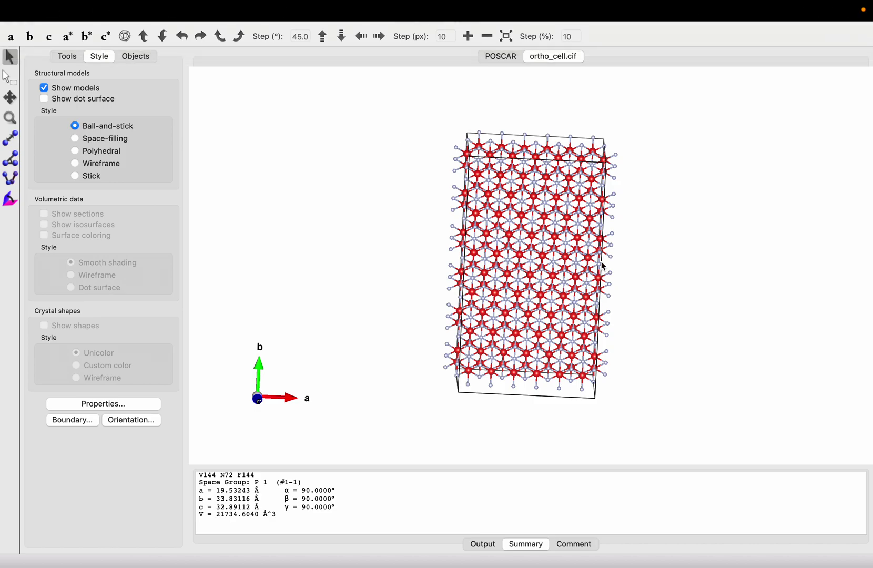
{"action": "mouse_move", "coordinate": [604, 267]}
{"action": "left_mouse_down"}
{"action": "mouse_move", "coordinate": [593, 249]}
{"action": "mouse_move", "coordinate": [616, 245]}
{"action": "mouse_move", "coordinate": [616, 265]}
{"action": "mouse_move", "coordinate": [593, 271]}
{"action": "left_mouse_up"}
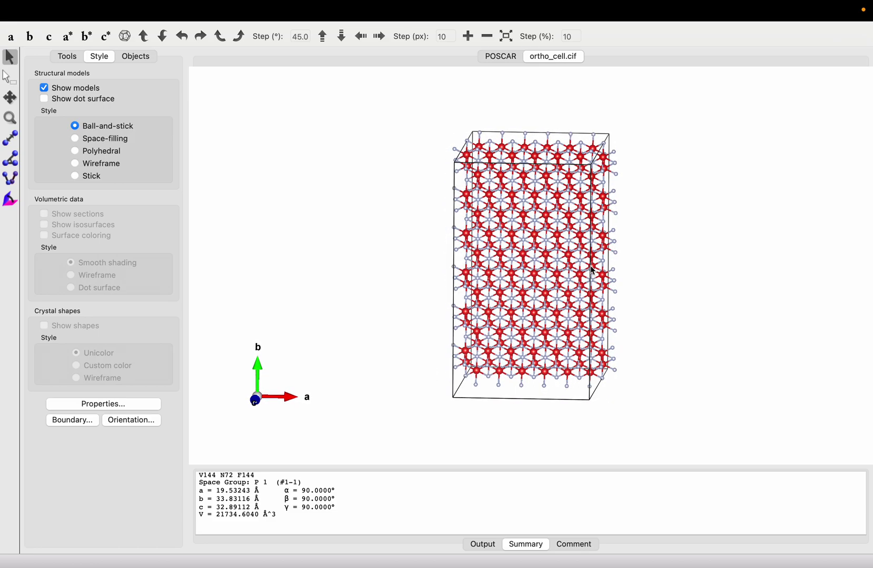